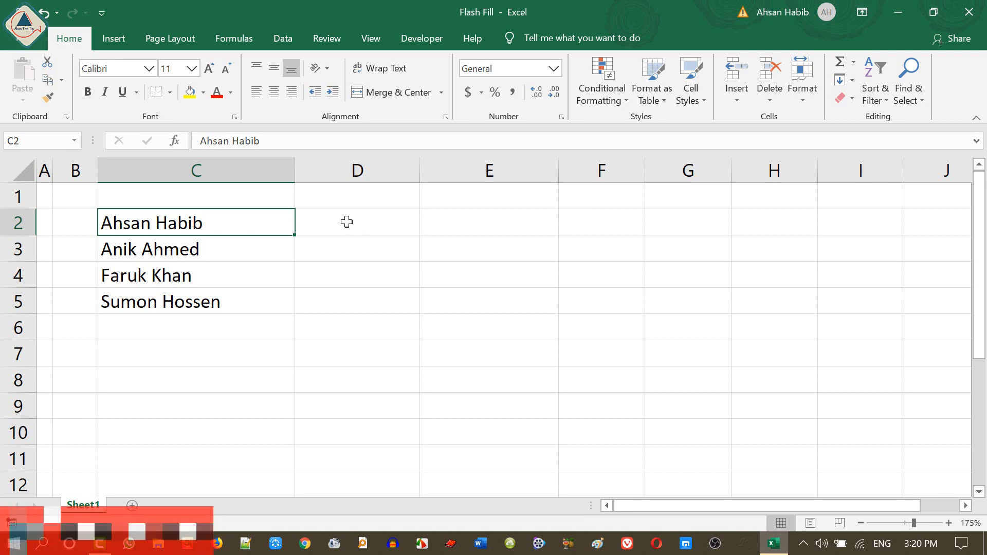
Enter the example first name in D2, then Flash Fill D2:D5 with Ahsan, Anik, Faruk and Sumon
{"action": "left_click", "coordinate": [348, 223]}
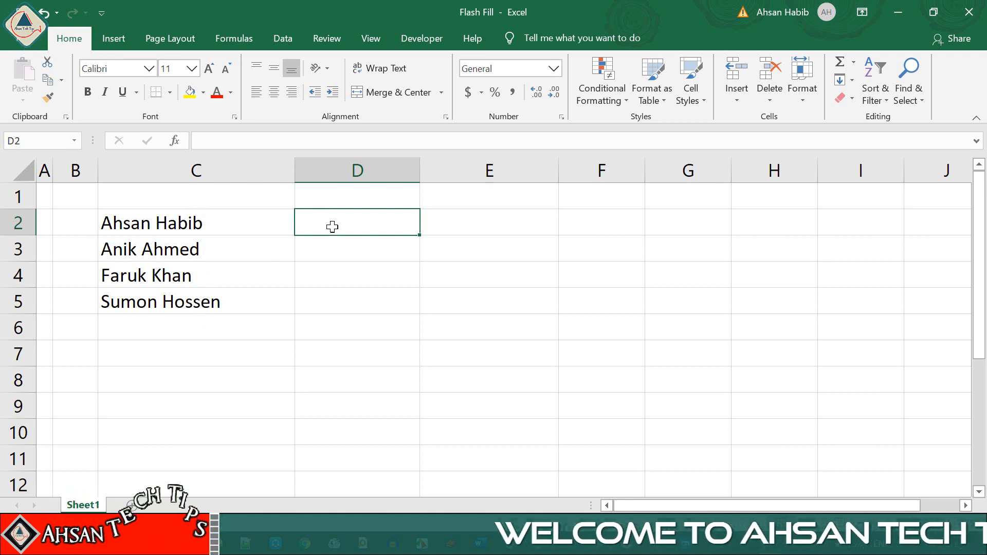
{"action": "type", "text": "Ahsan"}
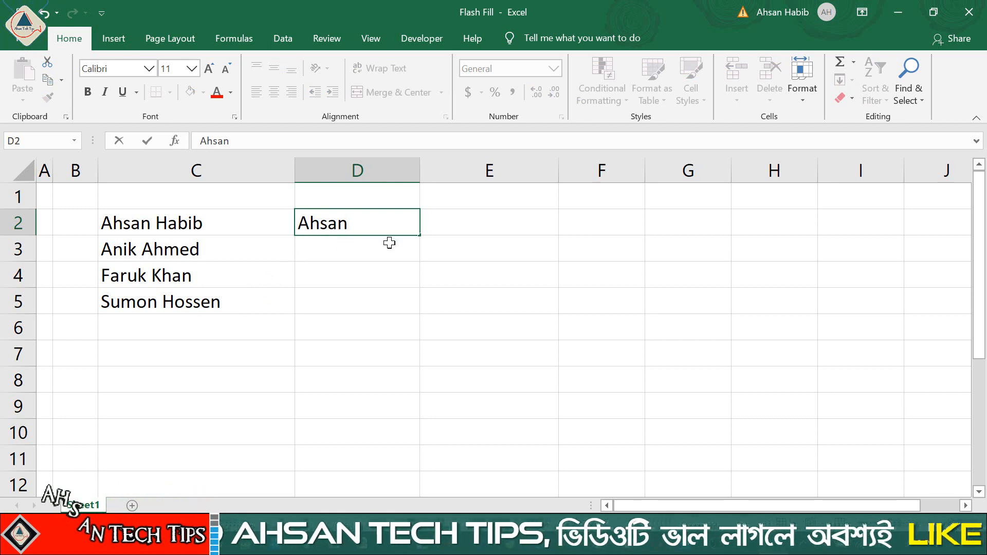
{"action": "key", "text": "Return"}
{"action": "left_click_drag", "start_coordinate": [378, 220], "coordinate": [377, 298]}
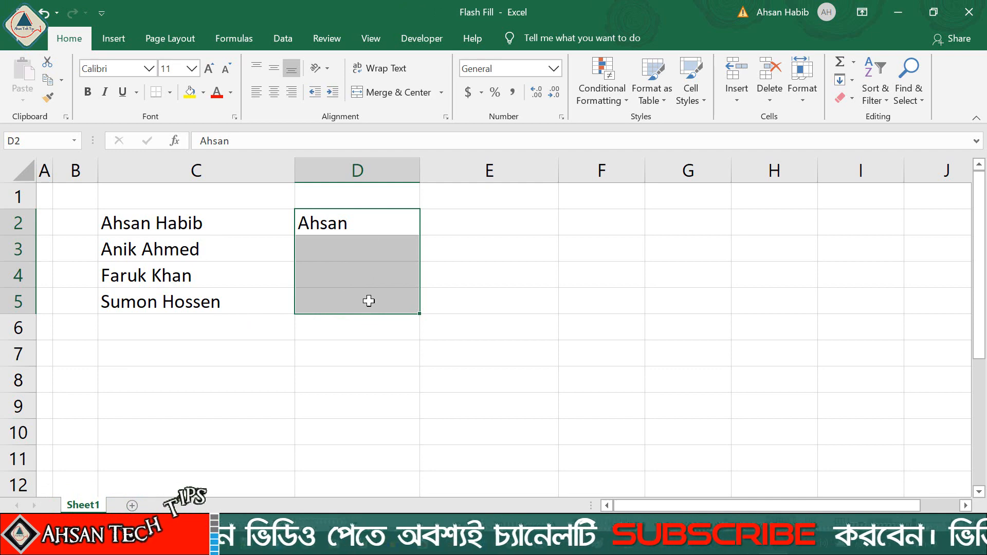
{"action": "left_click", "coordinate": [284, 40]}
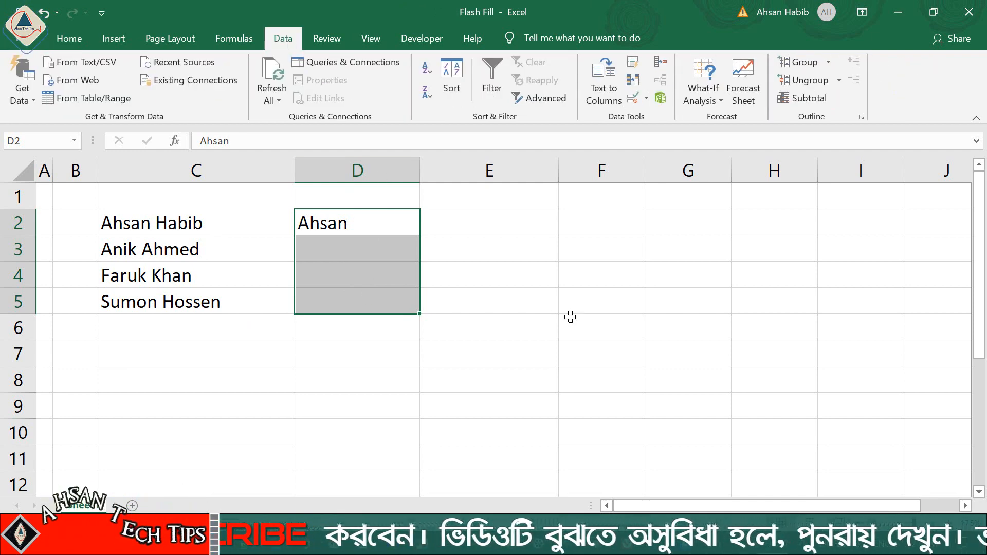
{"action": "left_click", "coordinate": [634, 65]}
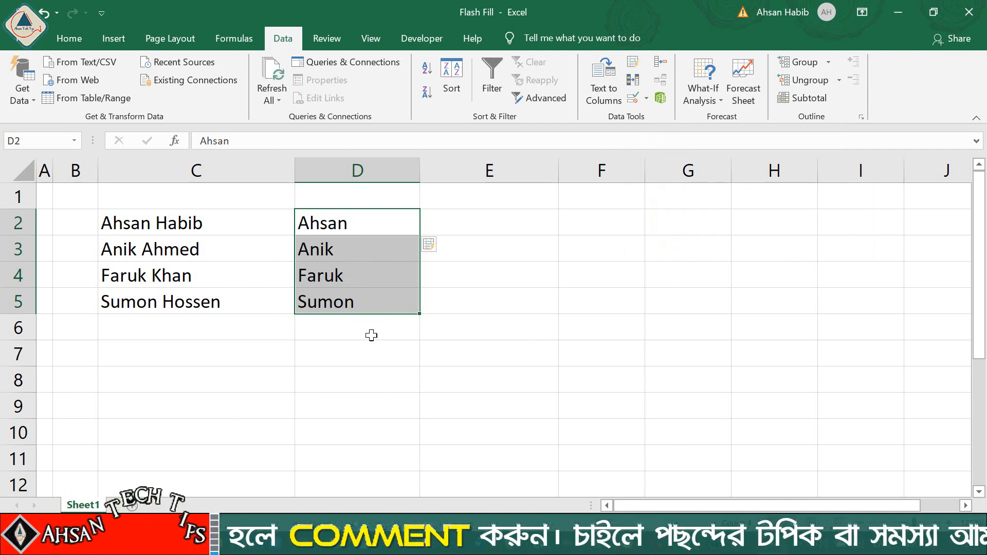
{"action": "key", "text": "Right"}
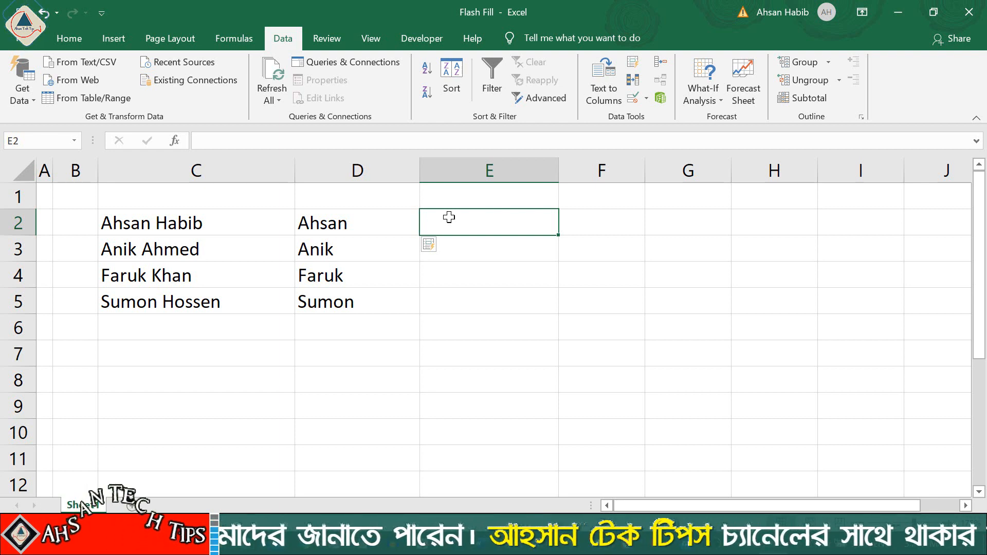
Enter 'Habib' in E2 and Flash Fill the last names into E2:E5 with Ctrl+E
{"action": "type", "text": "Habib"}
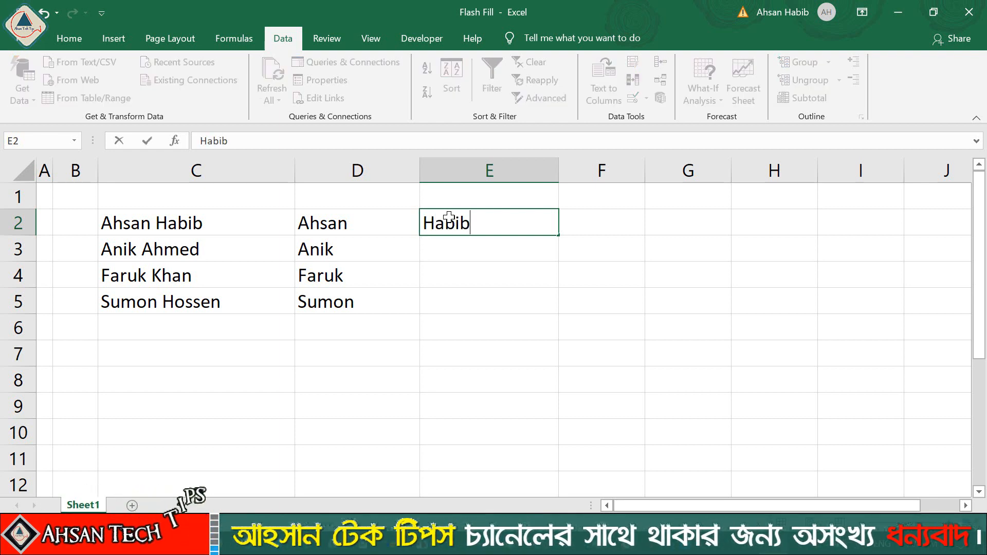
{"action": "key", "text": "Return"}
{"action": "left_click_drag", "start_coordinate": [476, 218], "coordinate": [473, 303]}
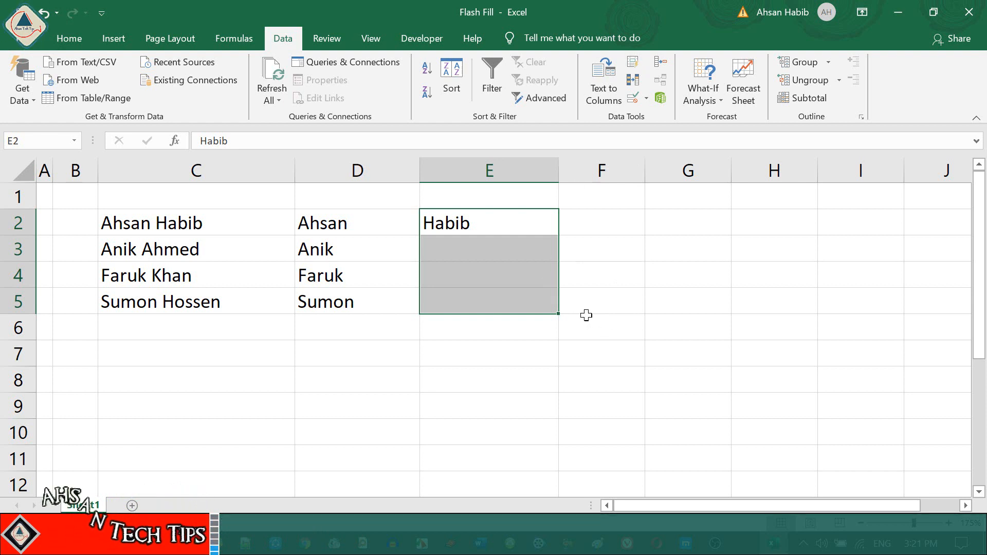
{"action": "key", "text": "ctrl+e"}
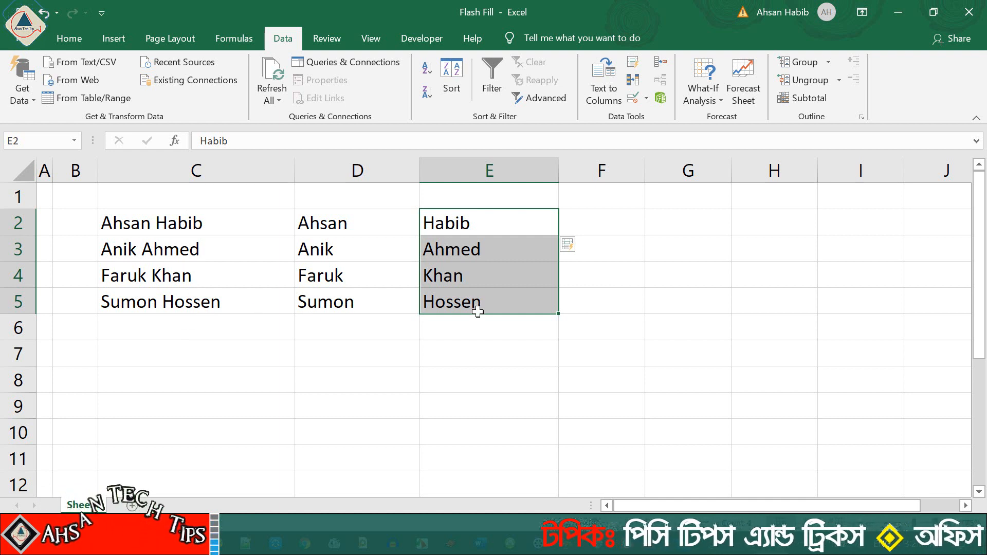
{"action": "left_click", "coordinate": [366, 324]}
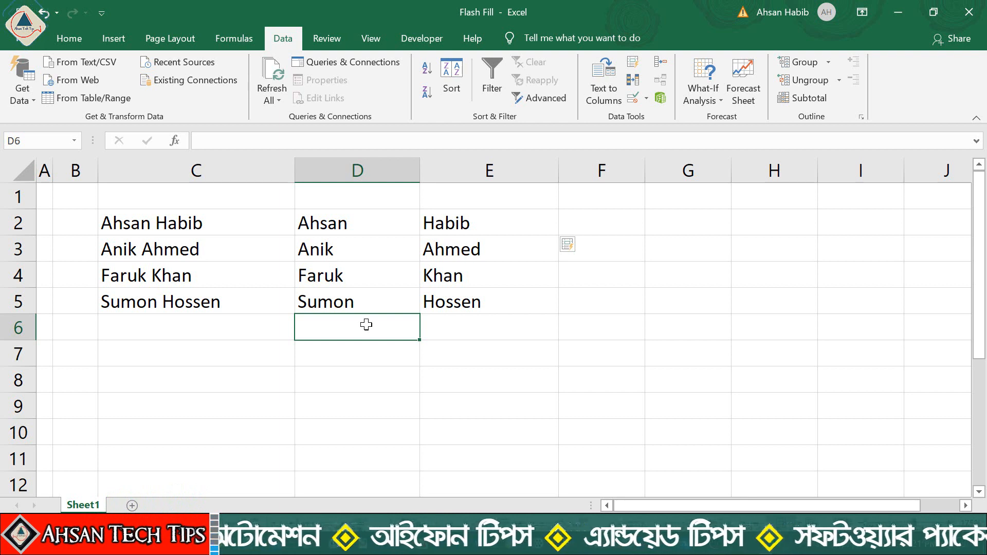
{"action": "left_click_drag", "start_coordinate": [409, 329], "coordinate": [493, 328]}
{"action": "left_click", "coordinate": [355, 331]}
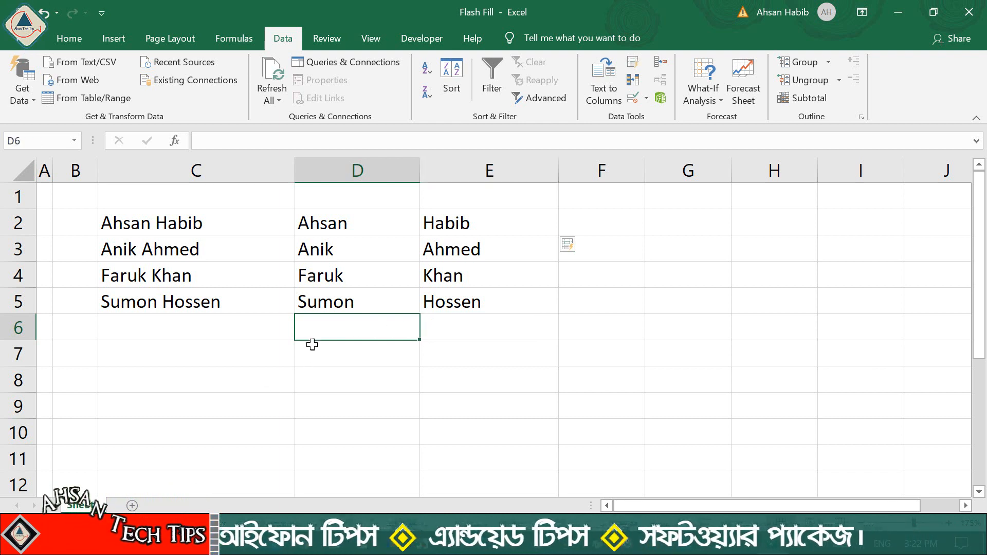
{"action": "left_click", "coordinate": [286, 337]}
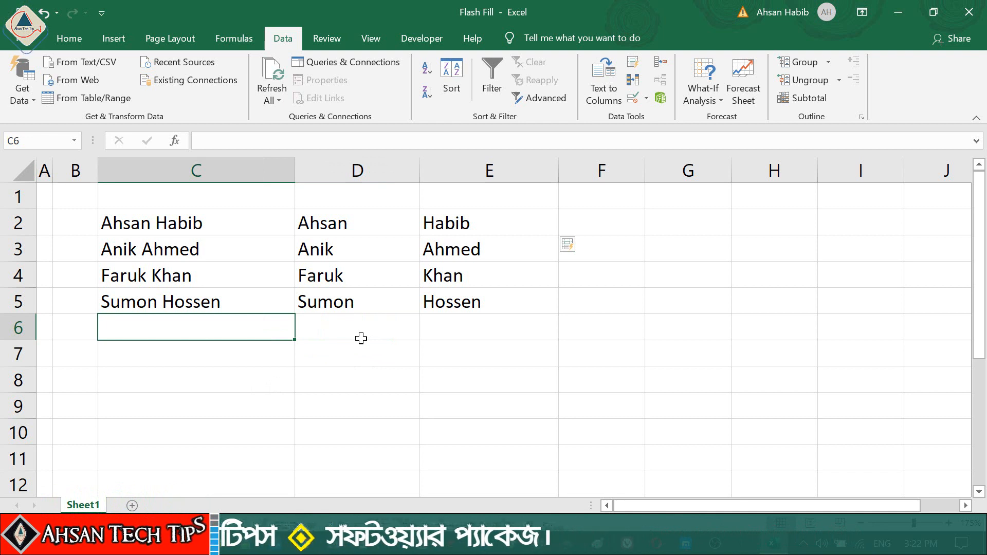
{"action": "left_click", "coordinate": [220, 225]}
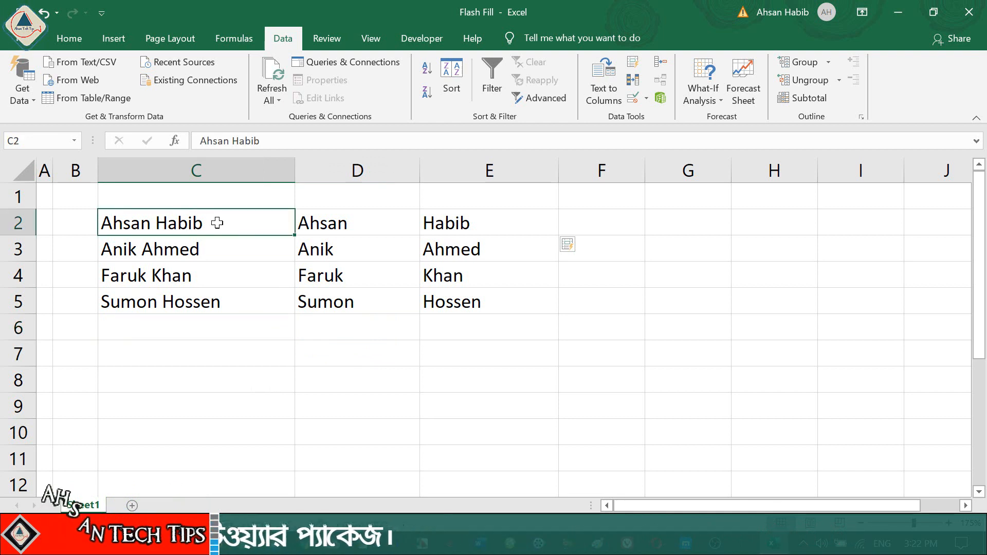
{"action": "double_click", "coordinate": [217, 223]}
{"action": "type", "text": "J"}
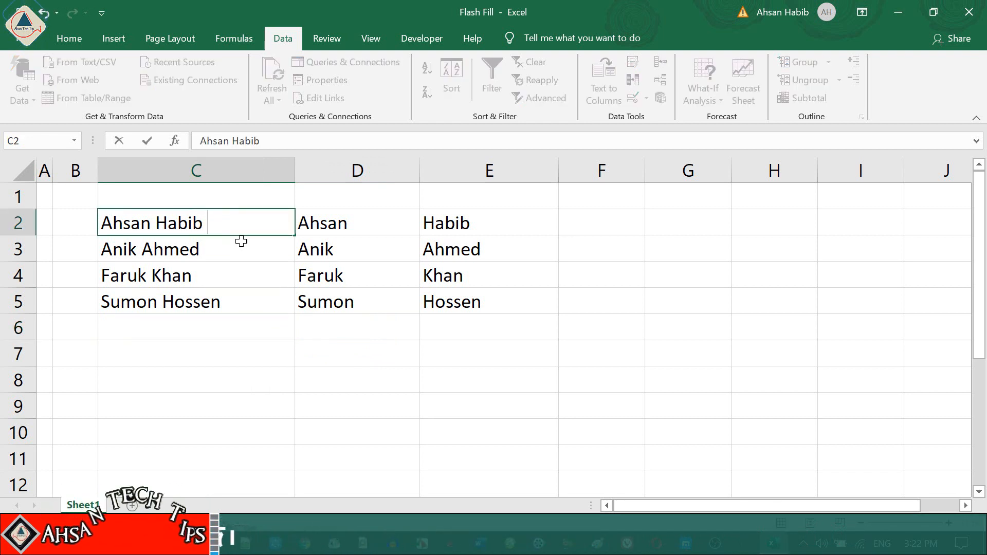
{"action": "type", "text": "oy"}
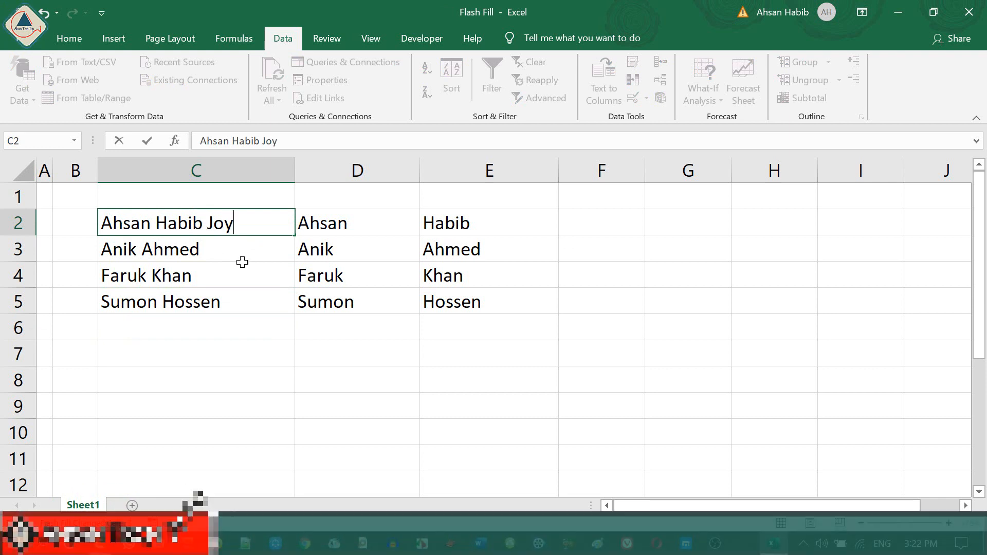
{"action": "left_click", "coordinate": [252, 270]}
Delete the split first and last names from columns D and E
{"action": "left_click", "coordinate": [339, 249]}
{"action": "left_click_drag", "start_coordinate": [357, 227], "coordinate": [494, 326]}
{"action": "key", "text": "Delete"}
{"action": "left_click", "coordinate": [352, 230]}
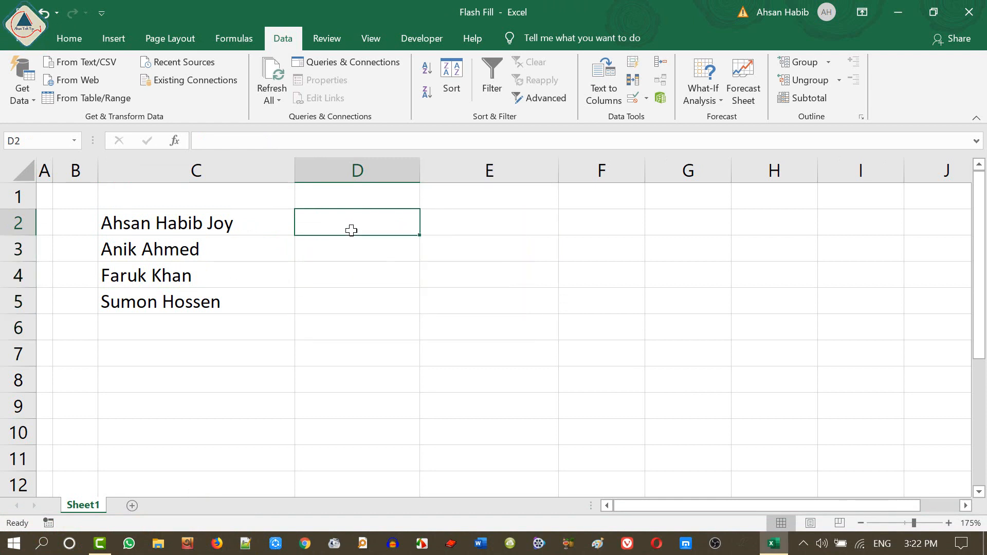
Enter 'Ahsan' in D2 and Flash Fill D2:D5 again with Ahsan, Anik, Faruk and Sumon
{"action": "type", "text": "Ahsan"}
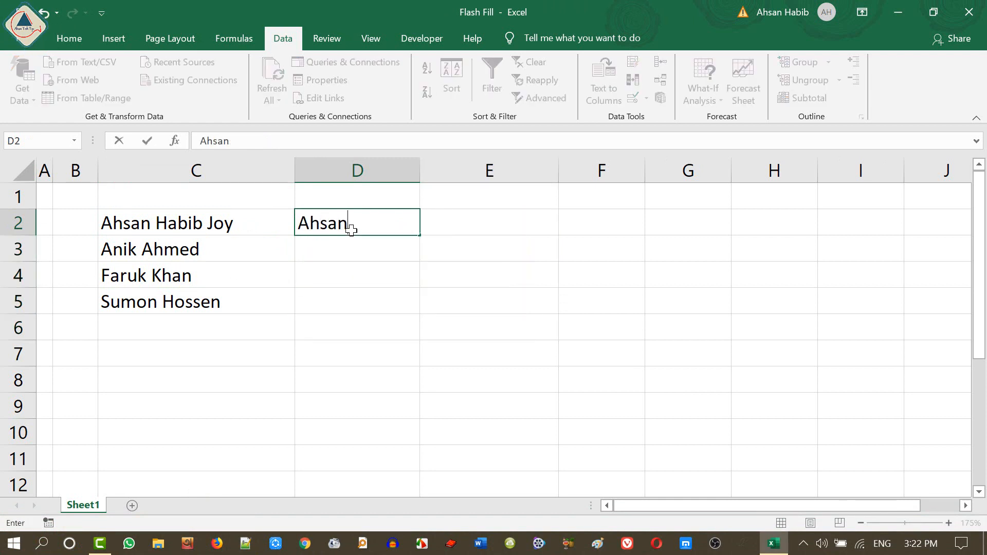
{"action": "key", "text": "Return"}
{"action": "left_click_drag", "start_coordinate": [385, 226], "coordinate": [383, 308]}
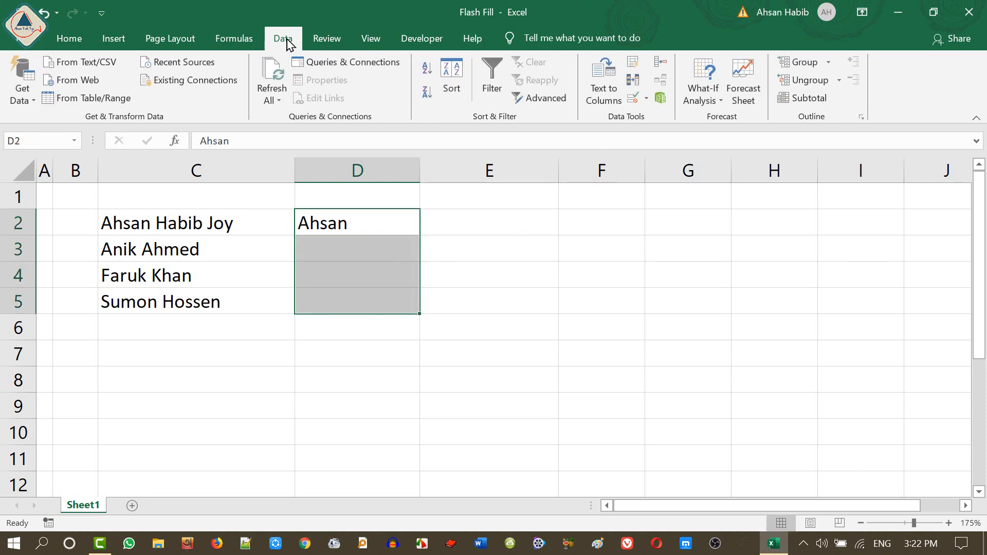
{"action": "left_click", "coordinate": [633, 62]}
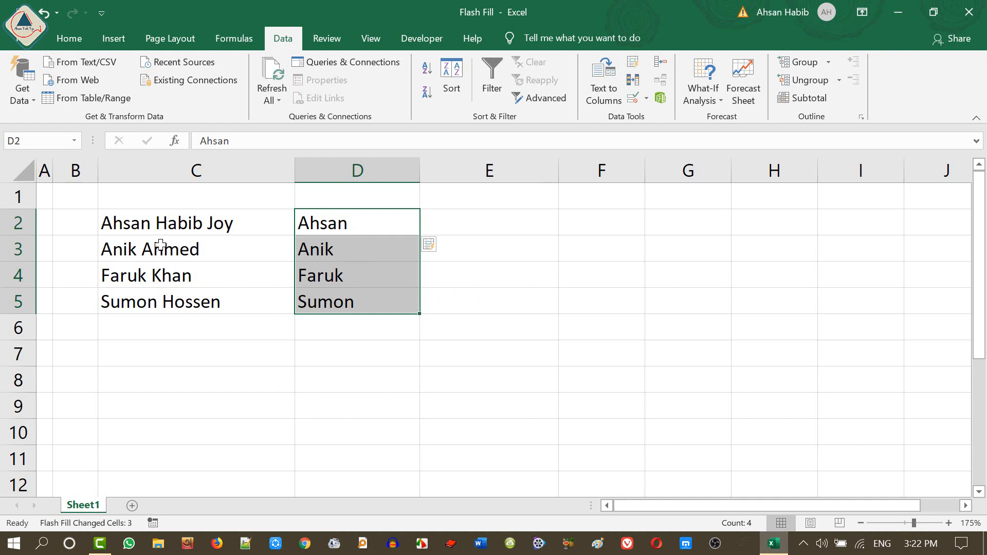
{"action": "left_click", "coordinate": [455, 225]}
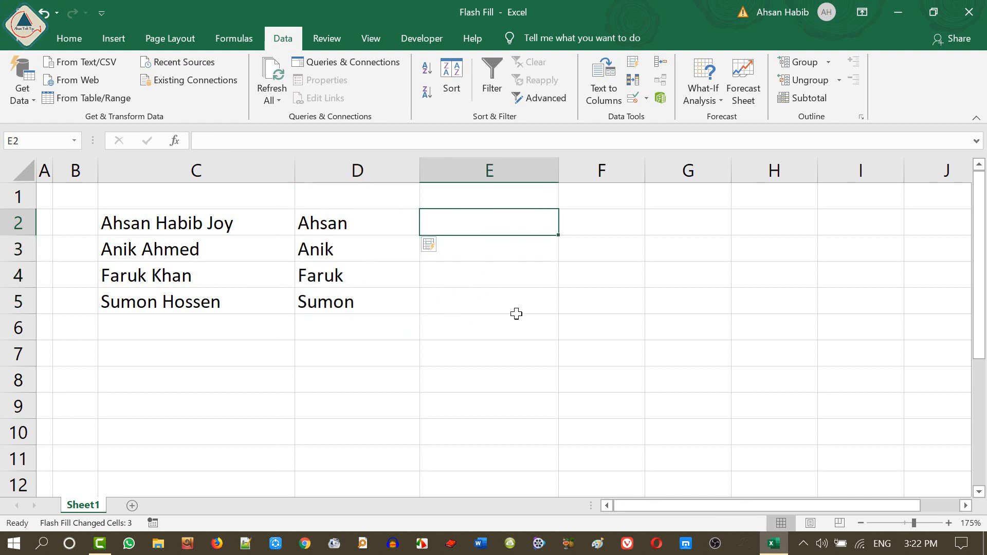
Flash Fill E2:E5 from the 'Habib' example, which yields Habib, Anik, Faruk and Sumon
{"action": "type", "text": "Habib"}
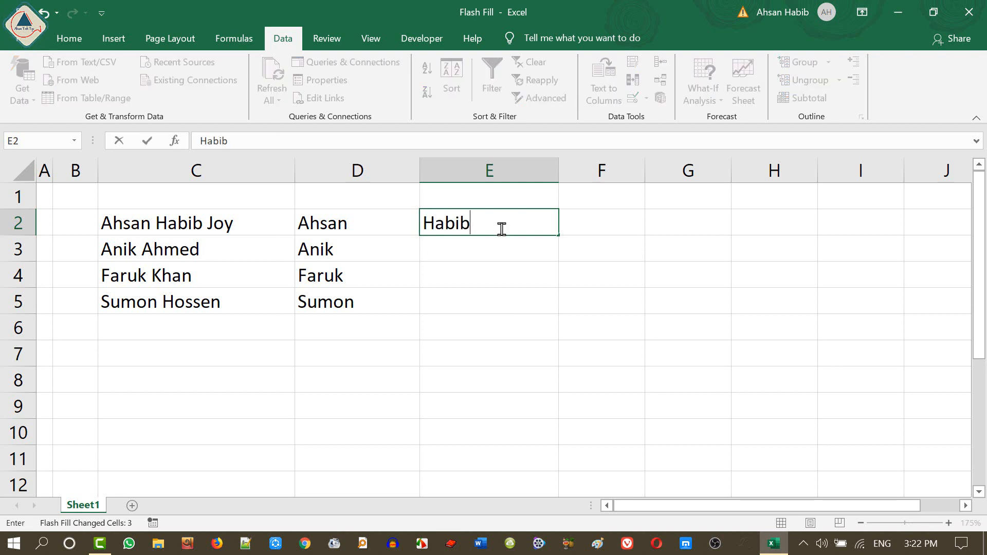
{"action": "left_click", "coordinate": [513, 247]}
{"action": "left_click_drag", "start_coordinate": [517, 214], "coordinate": [519, 296]}
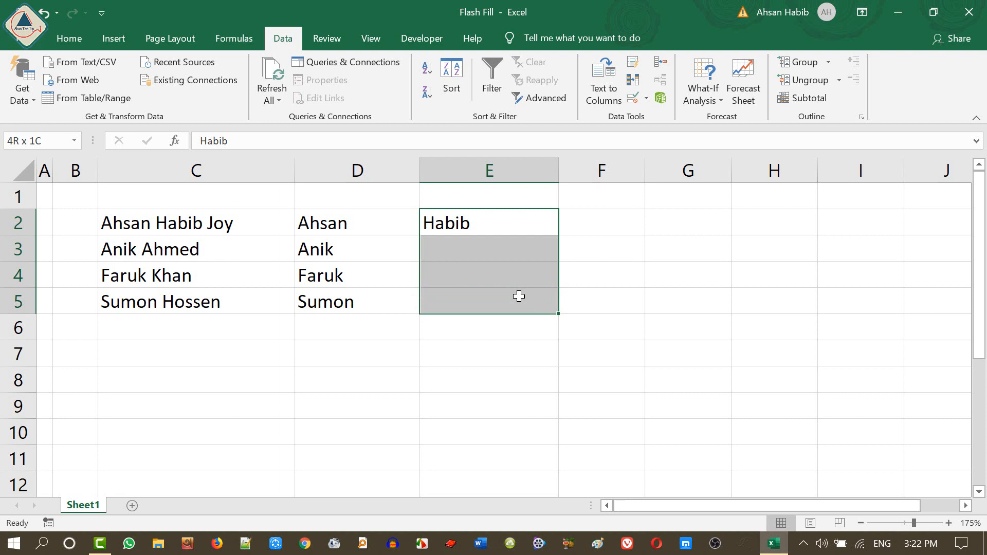
{"action": "left_click", "coordinate": [633, 63]}
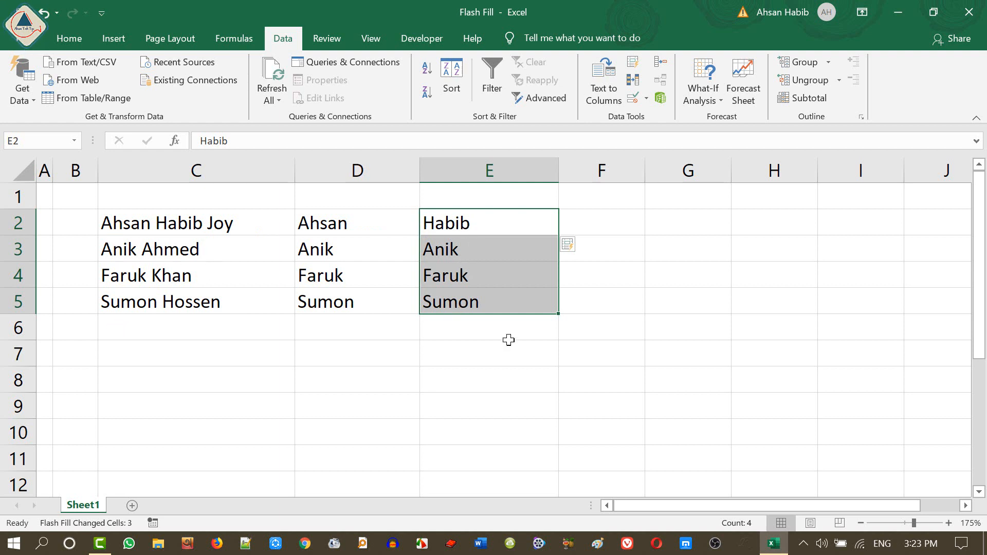
{"action": "left_click", "coordinate": [247, 224]}
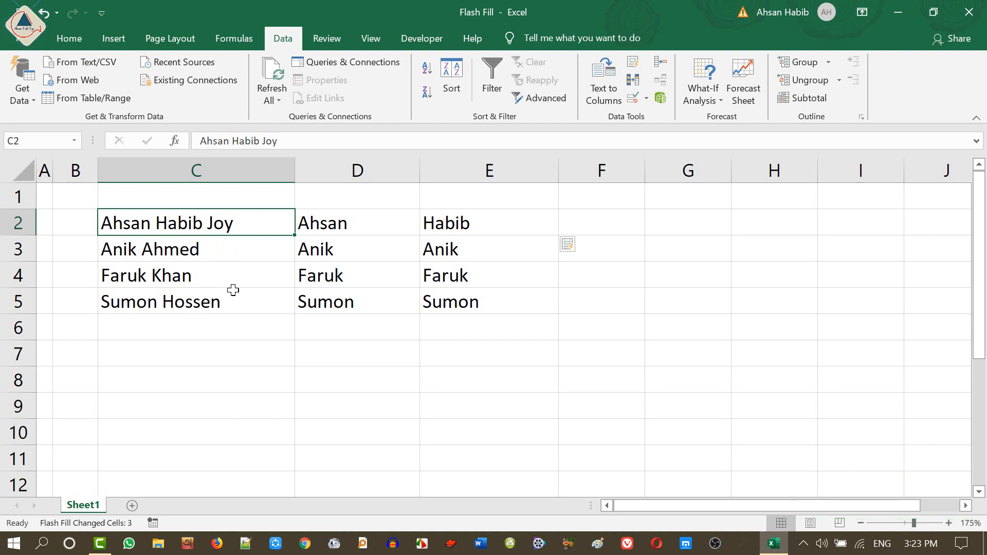
{"action": "left_click", "coordinate": [501, 326]}
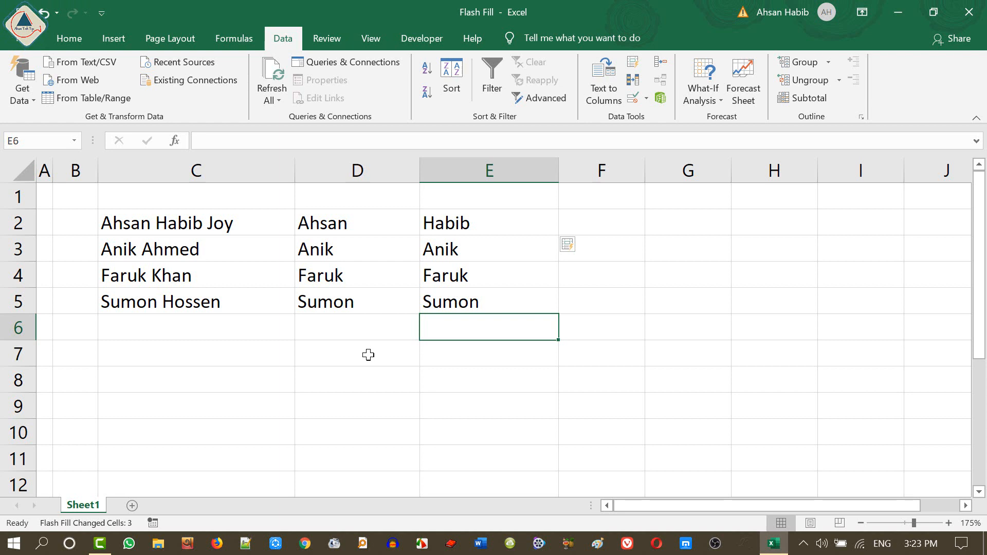
{"action": "left_click", "coordinate": [507, 342]}
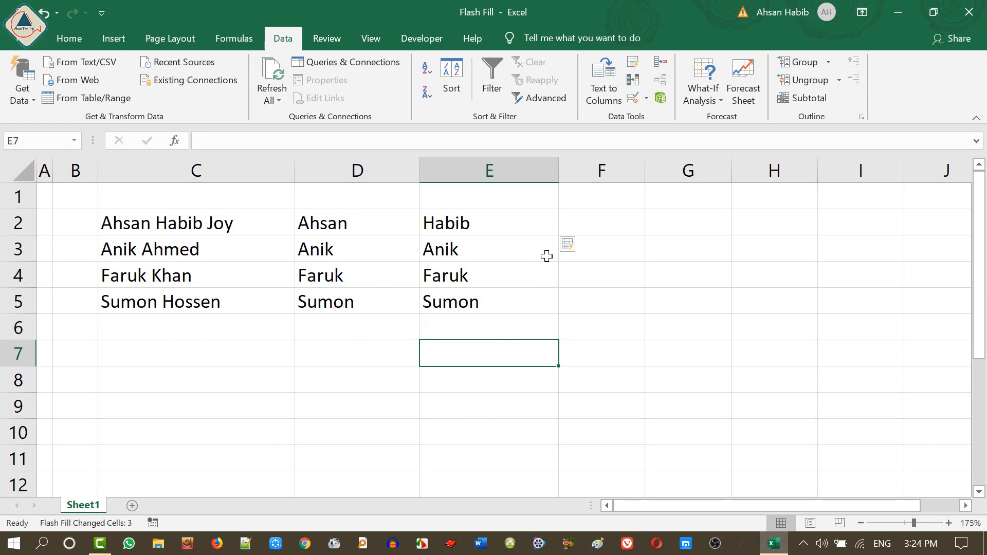
{"action": "left_click", "coordinate": [495, 218]}
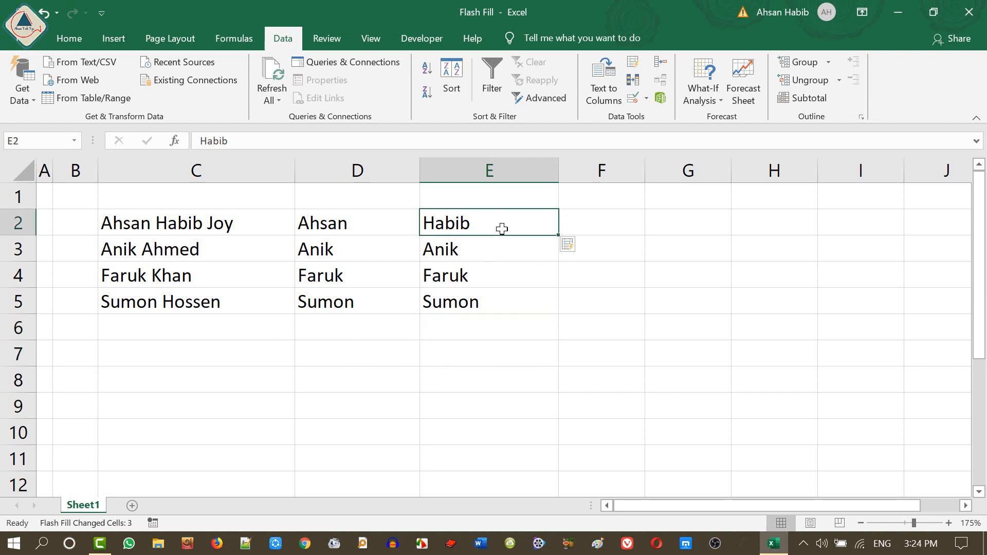
{"action": "left_click", "coordinate": [574, 248]}
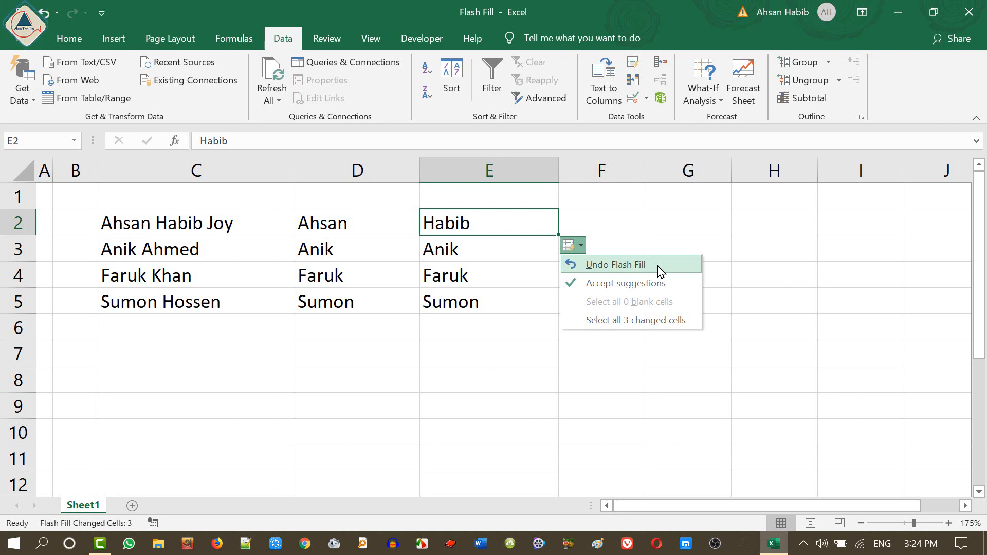
{"action": "left_click", "coordinate": [600, 204]}
{"action": "left_click", "coordinate": [587, 221]}
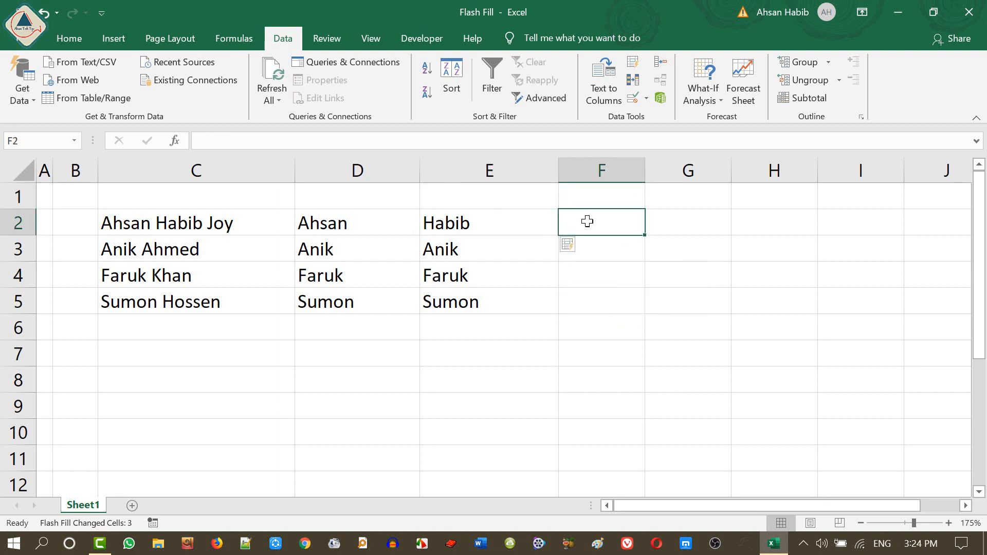